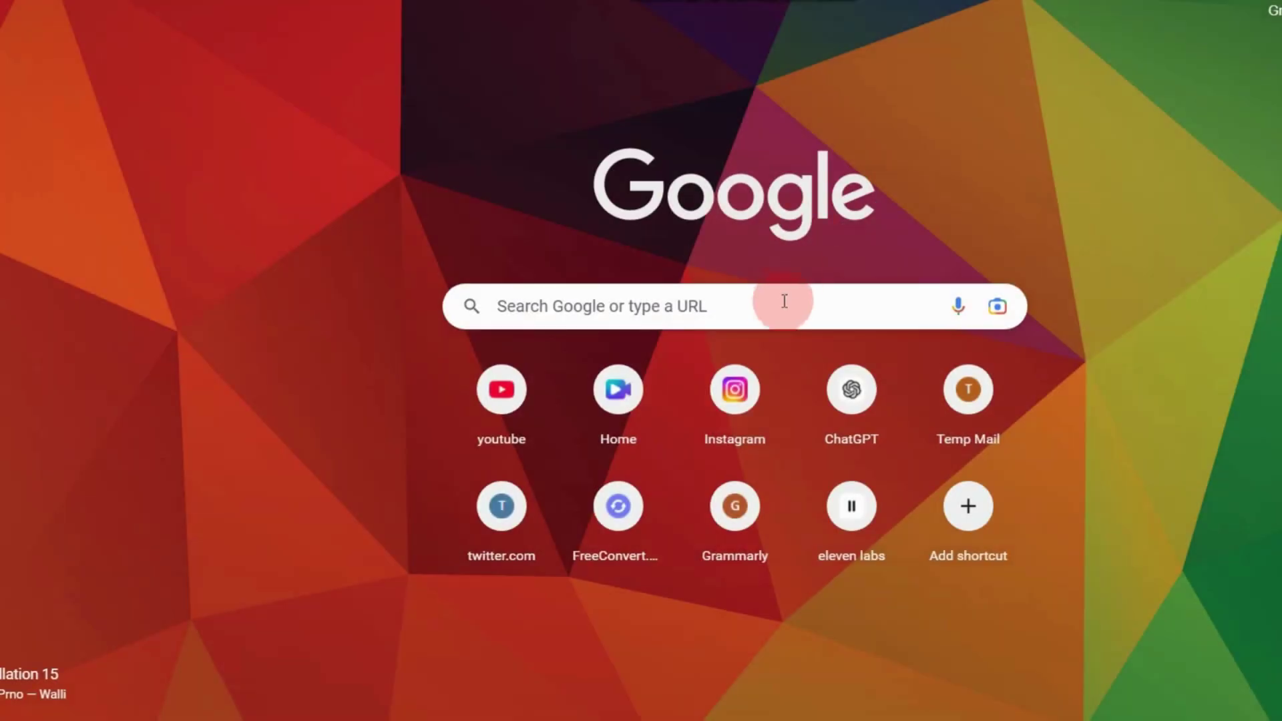
- Search Google for 'leonardo ai' and reach Leonardo.Ai's Image Creation page with the Anime preset
click(783, 307)
text(leonar)
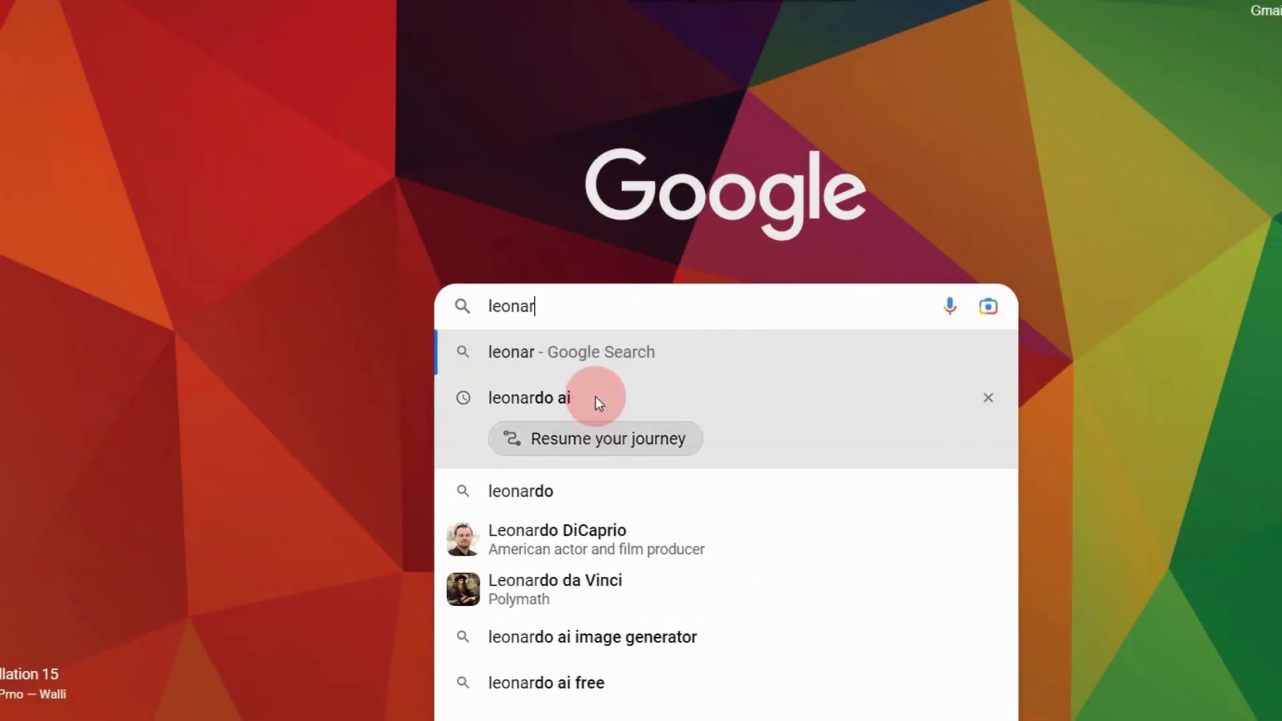
click(596, 397)
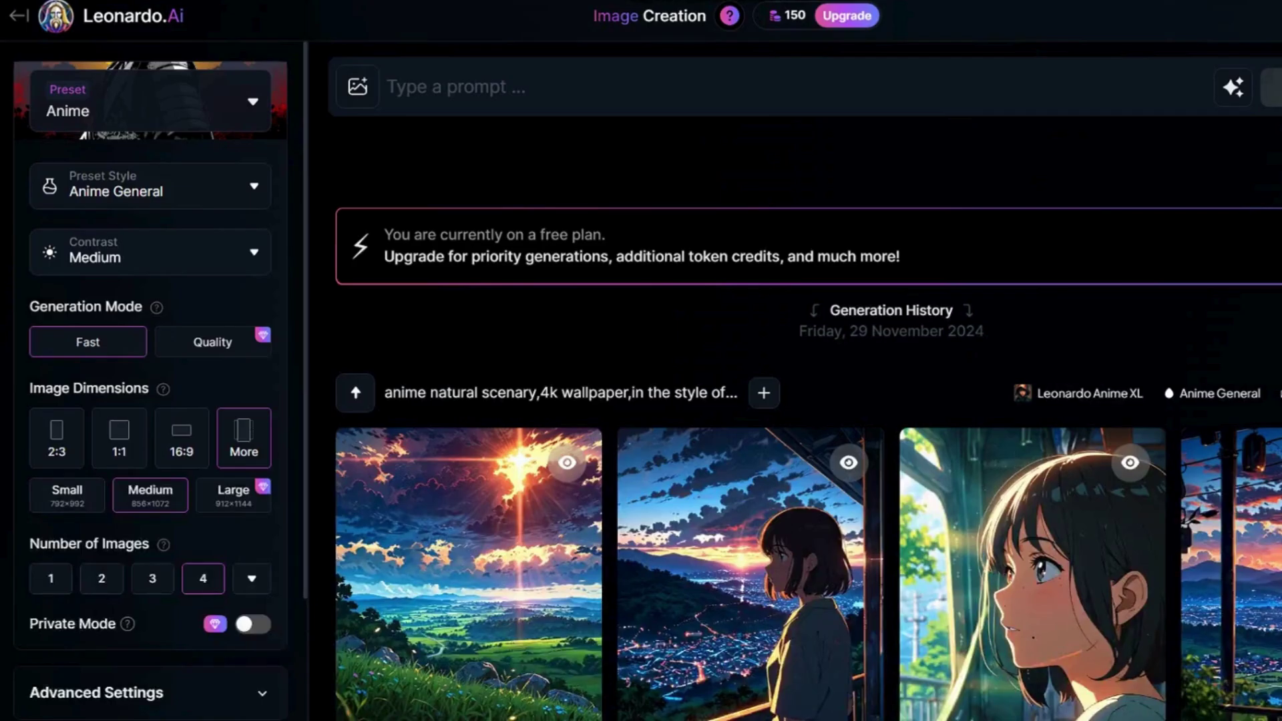
- Paste the Miyazaki-style night scenery prompt, confirm Anime preset and tall dimensions, and generate
right_click(783, 86)
click(832, 202)
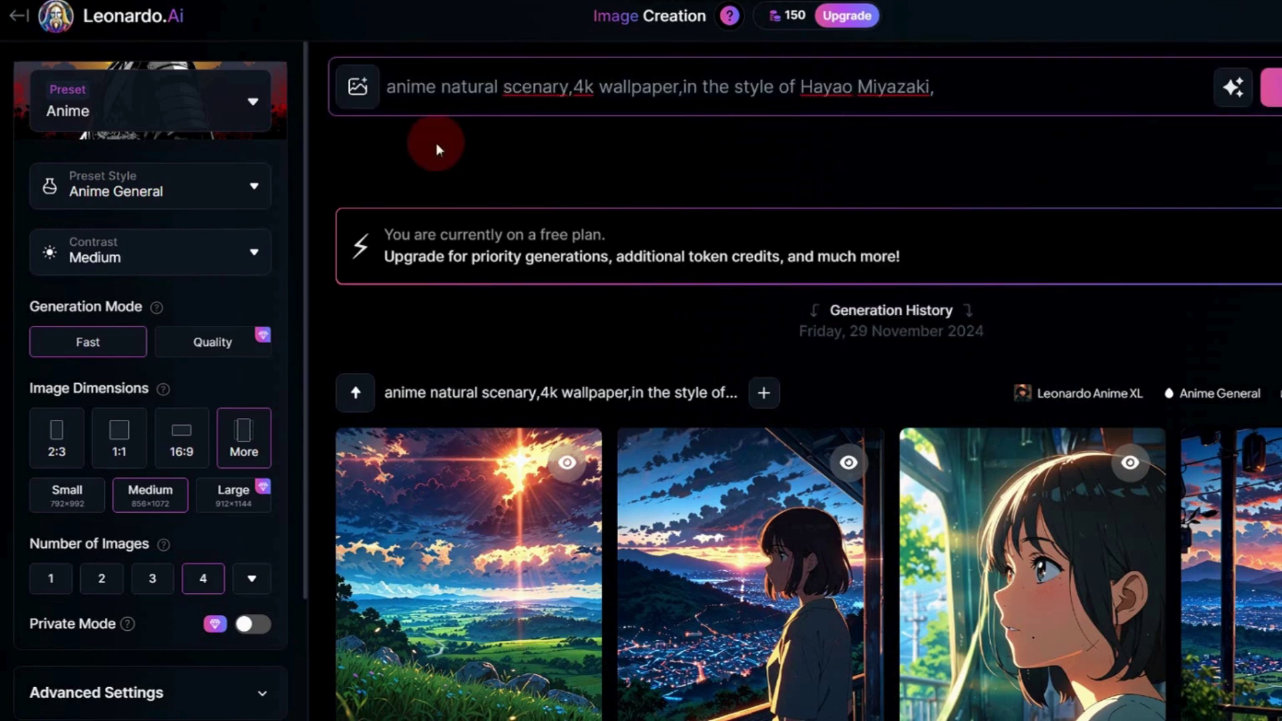
click(229, 103)
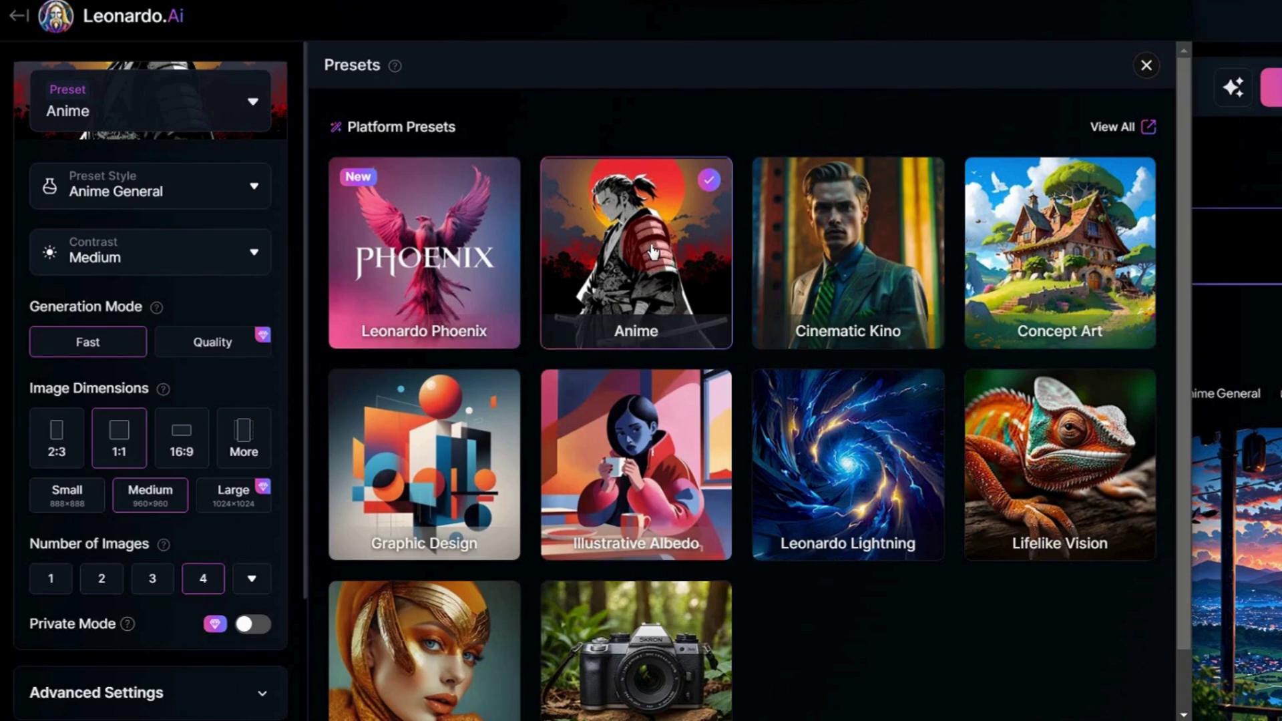
click(235, 437)
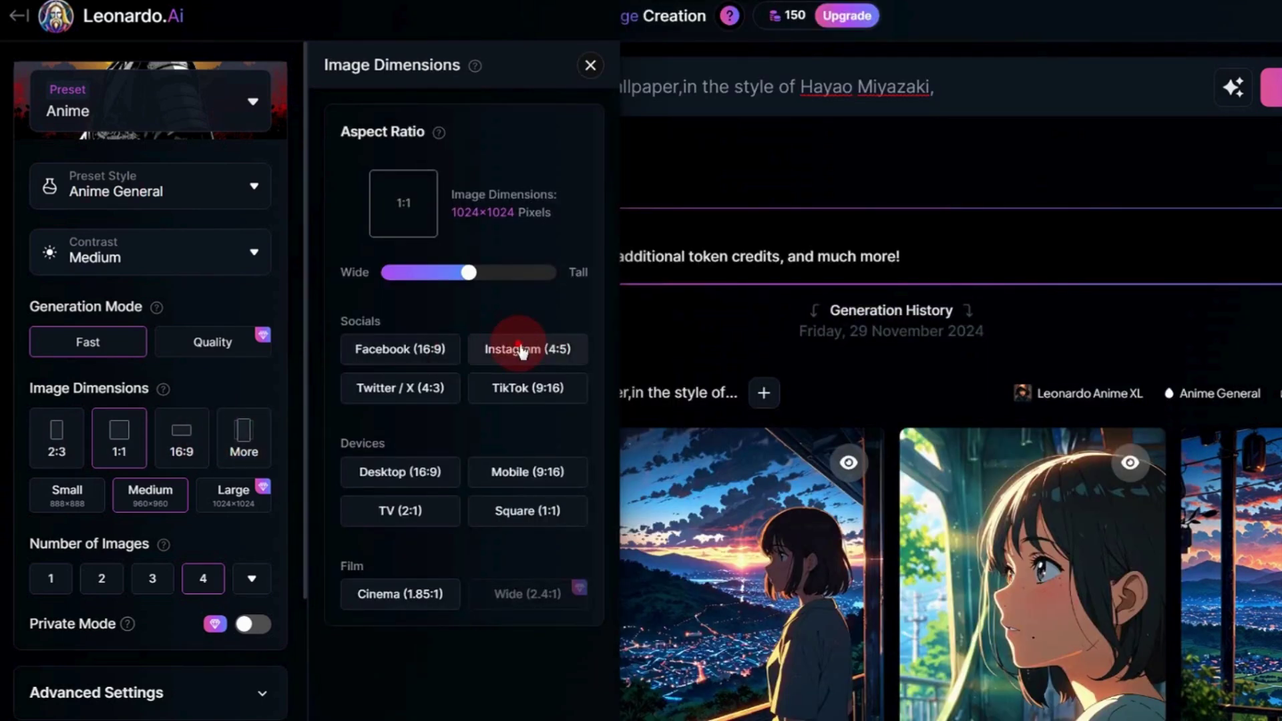
click(1126, 89)
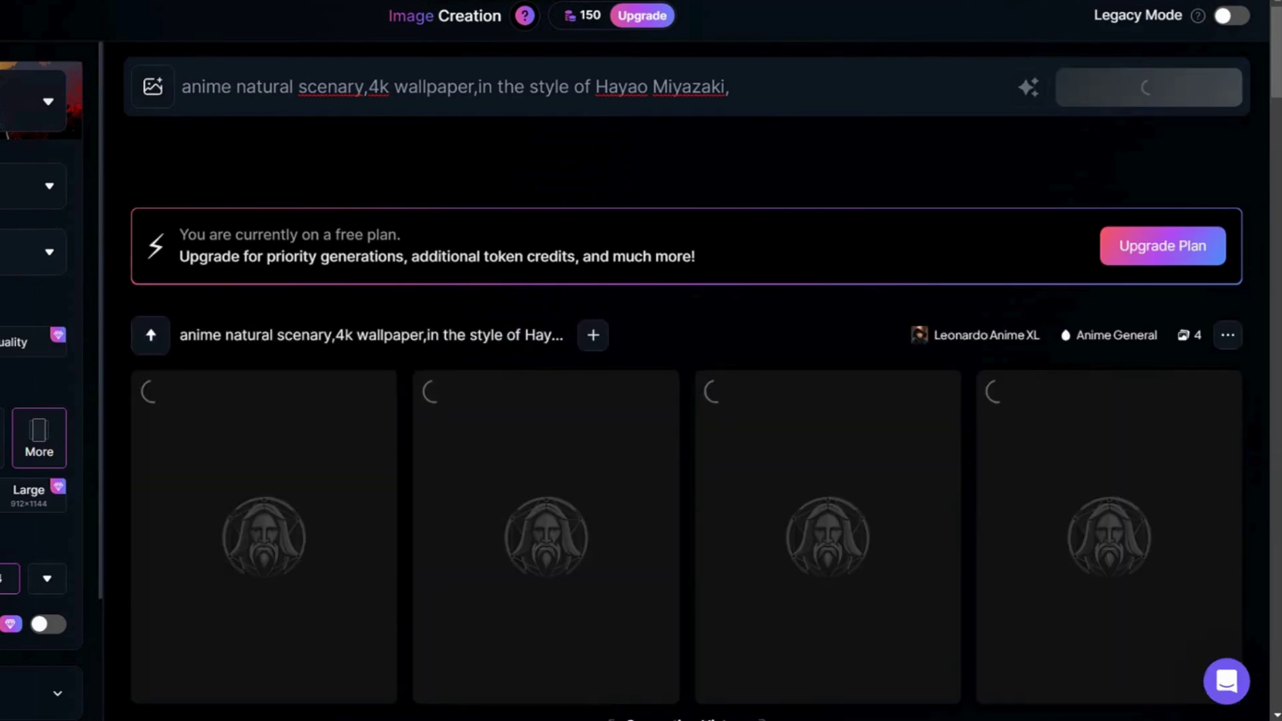
- View the generated images full size, starting with the car-by-the-lake image
scroll(458, 372, down, 3)
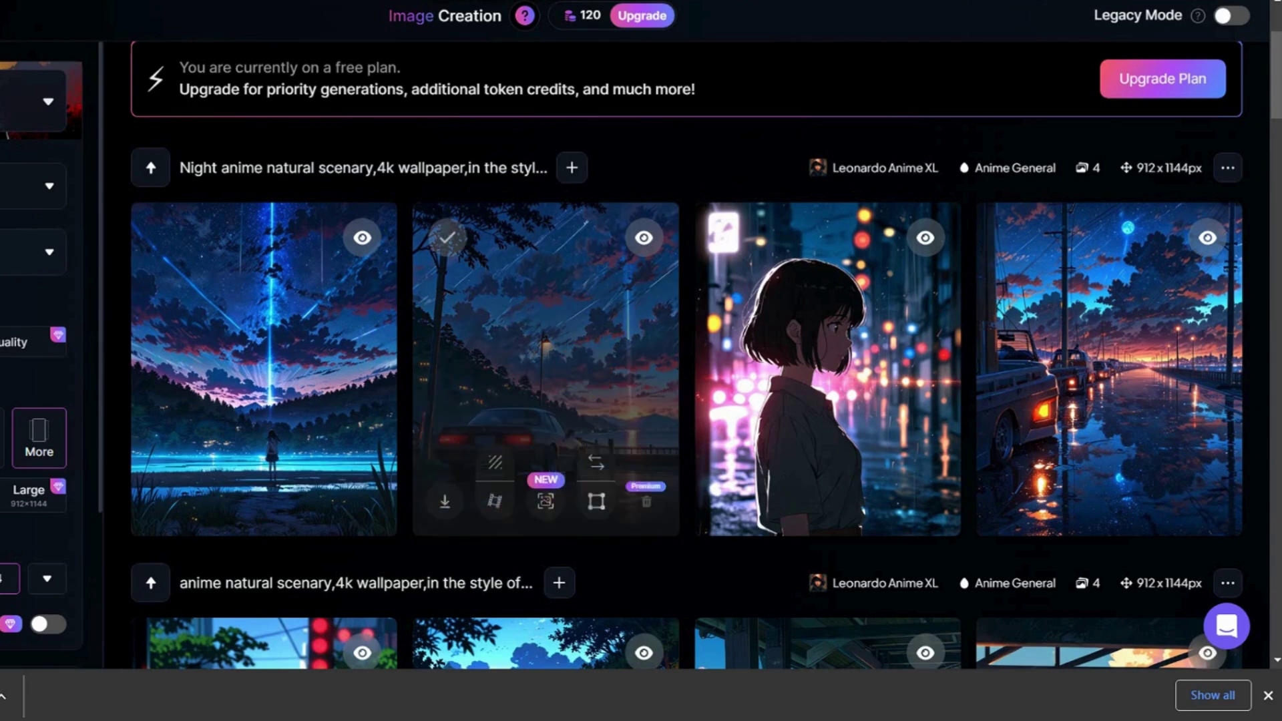
click(644, 237)
click(925, 347)
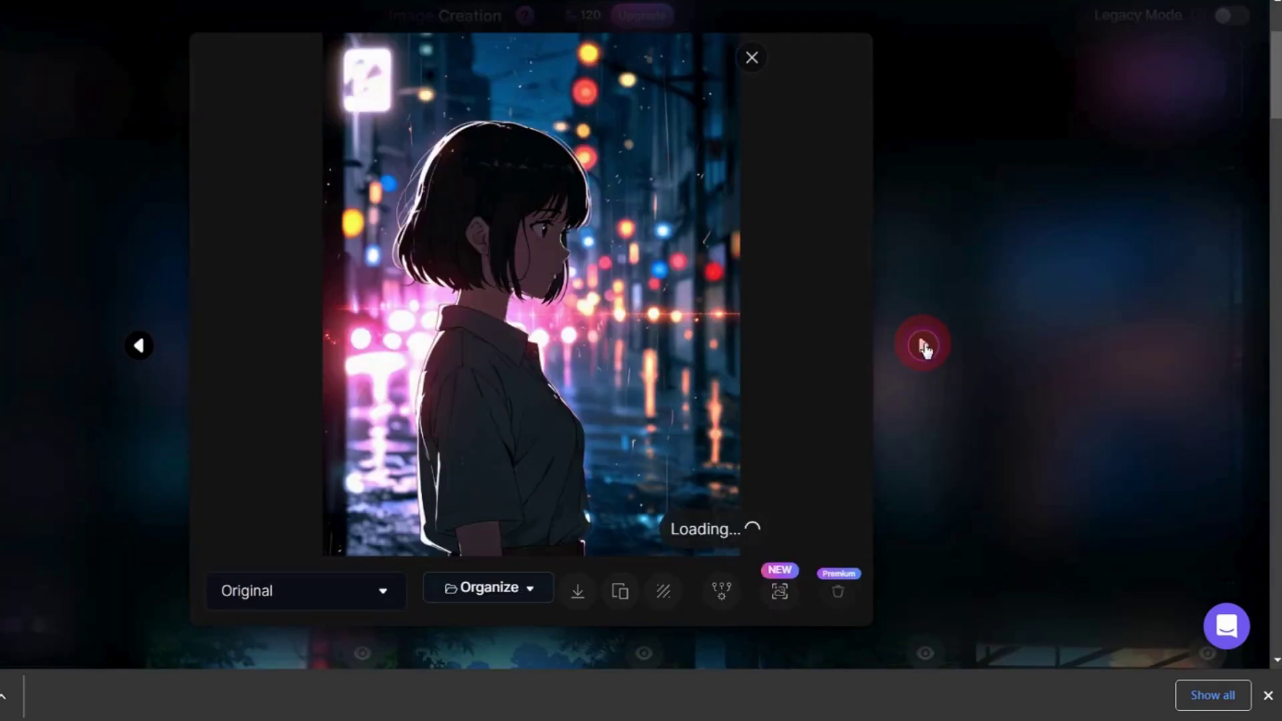
click(925, 348)
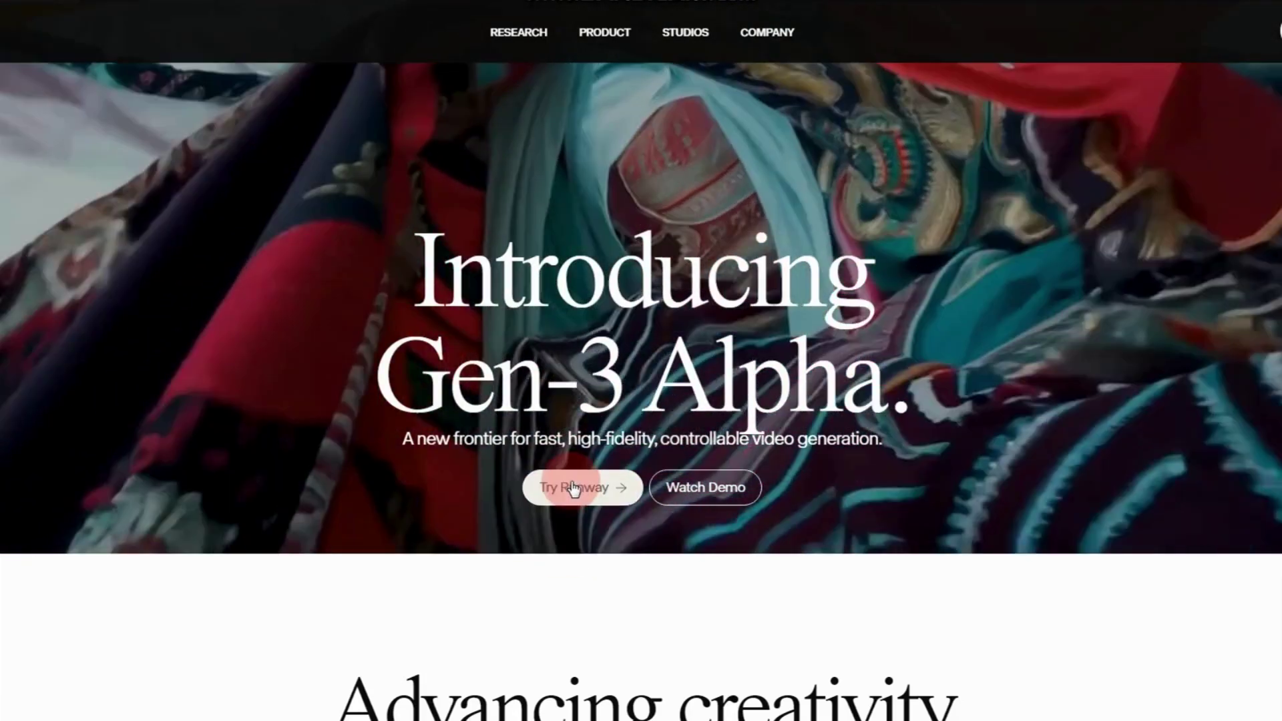
- Enter Runway via Try Runway and open an untitled Gen-3 Alpha Turbo Generative Session
click(583, 488)
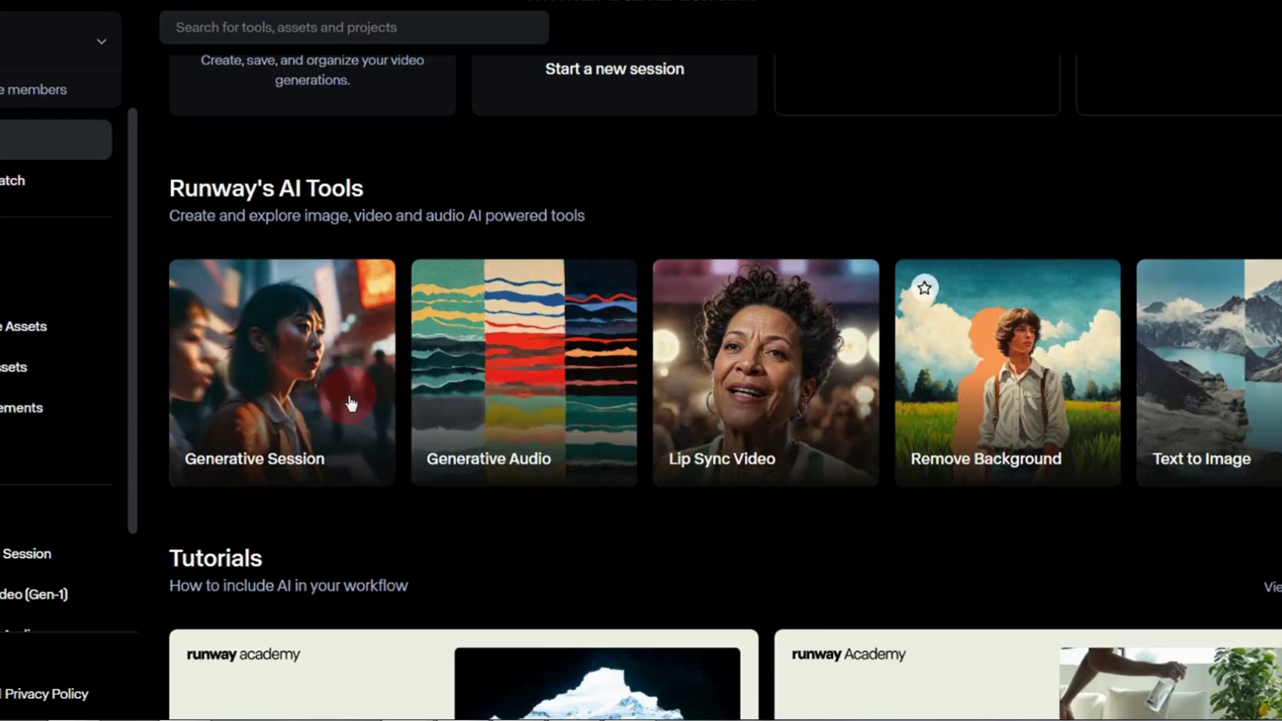
click(300, 378)
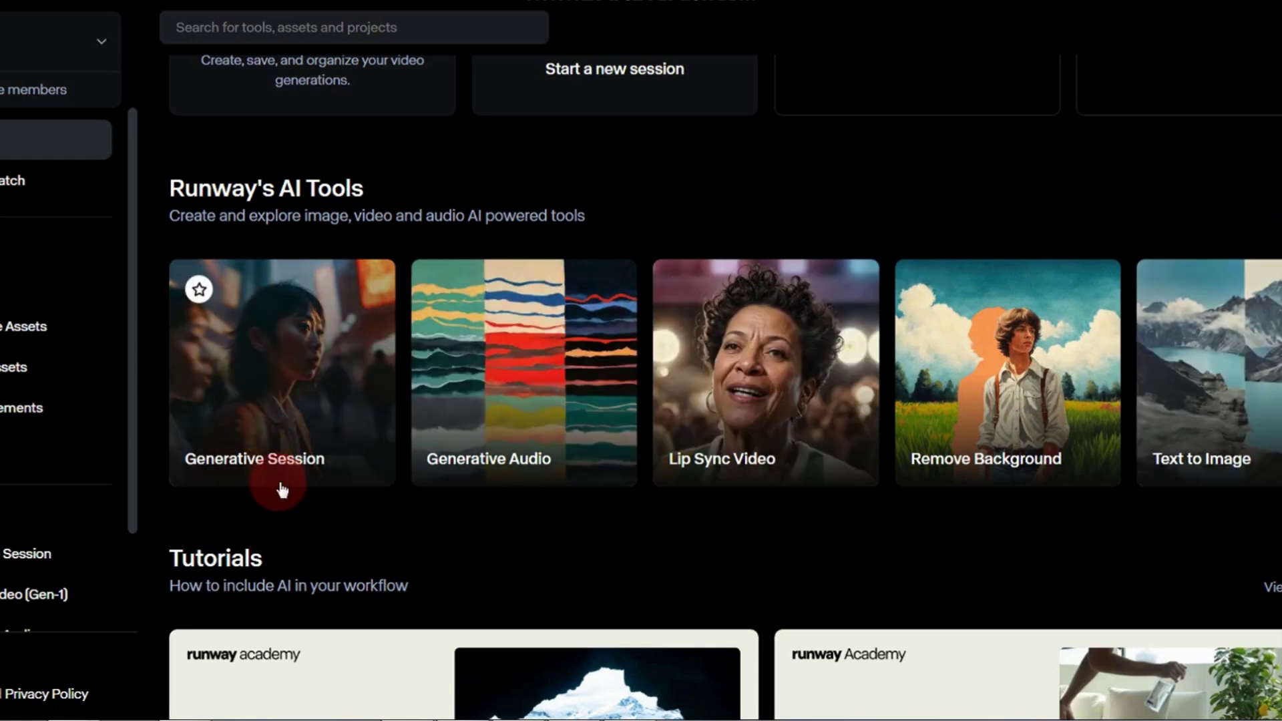
click(268, 369)
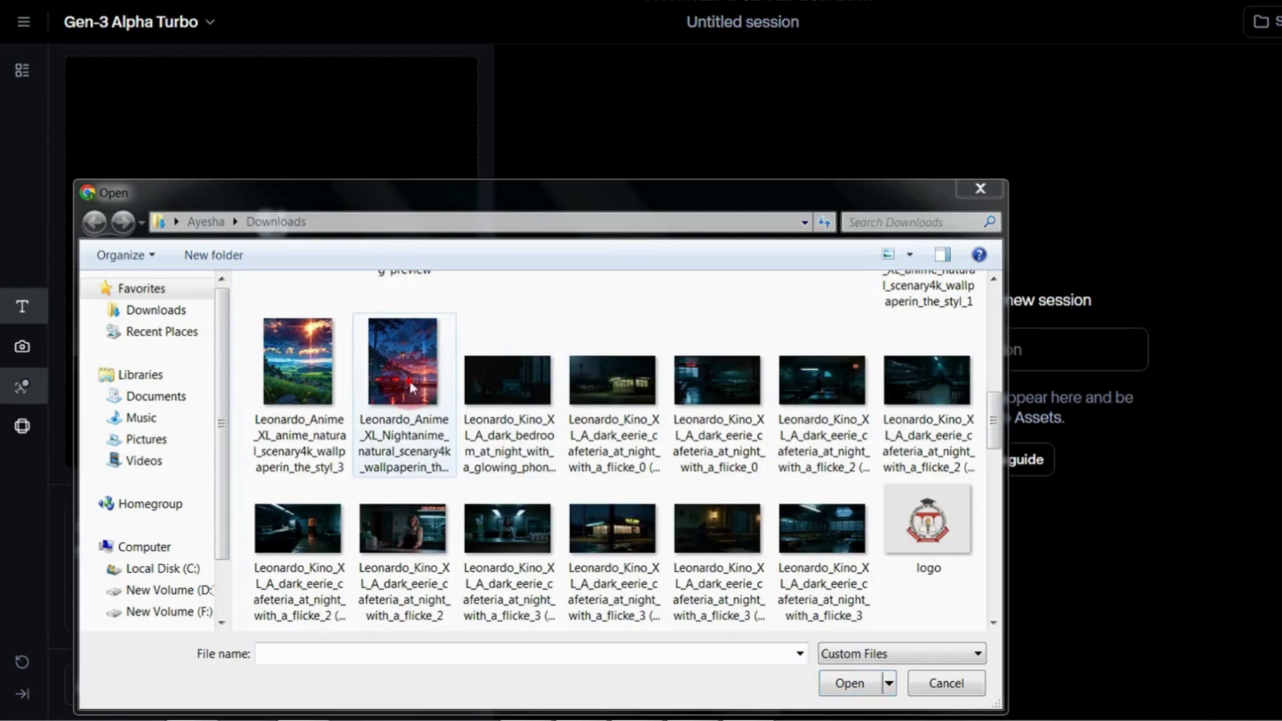
- Use the cropped car image as starting frame, with camera Pan -2.0 and 5-second duration
click(843, 682)
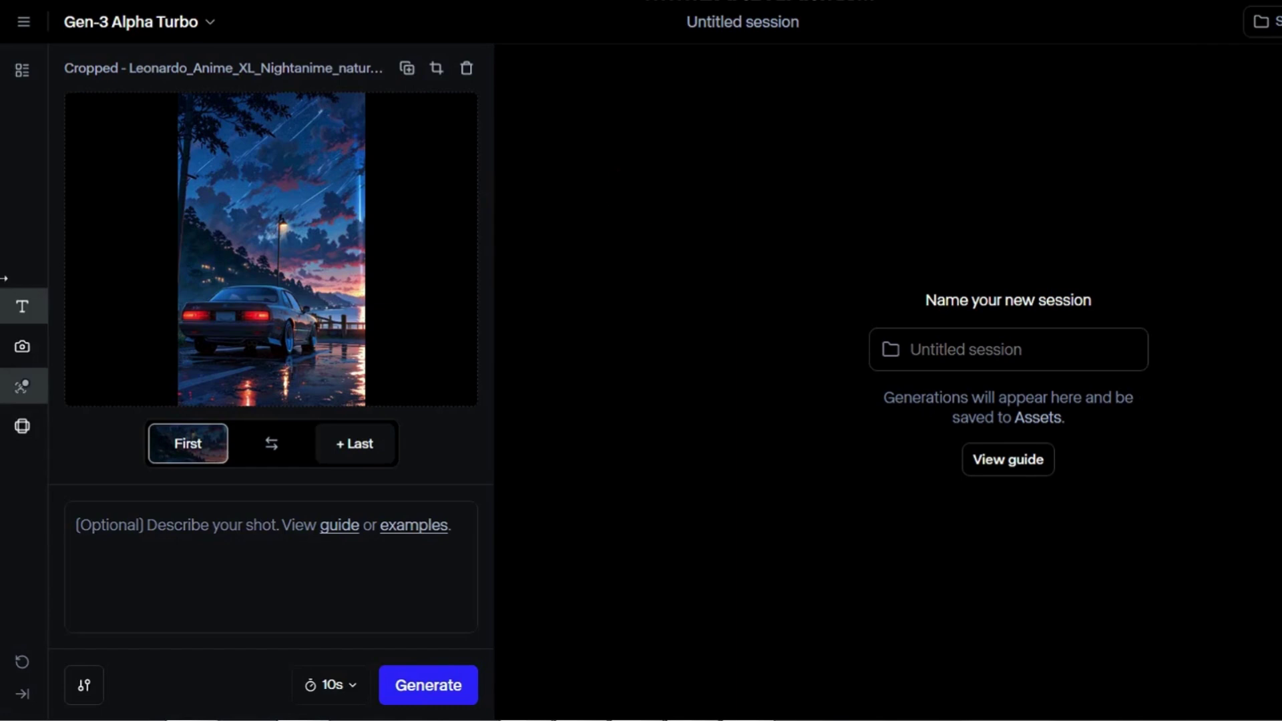
click(22, 348)
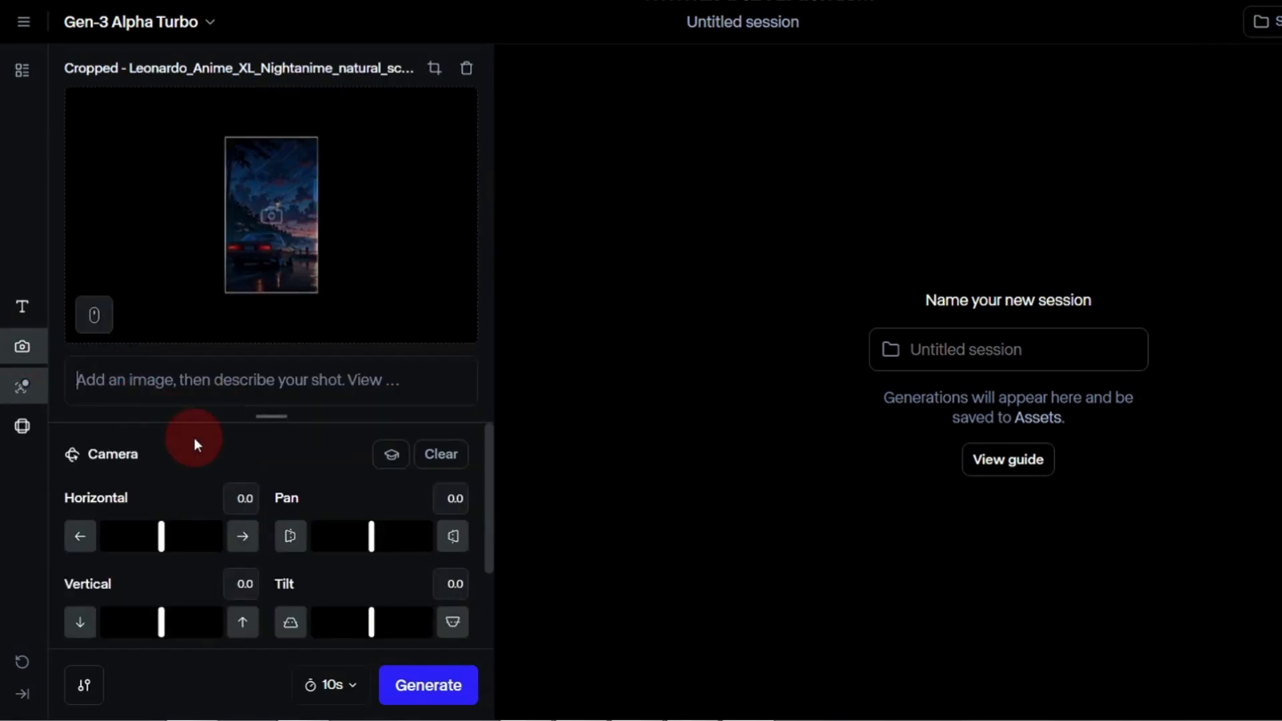
scroll(194, 439, down, 2)
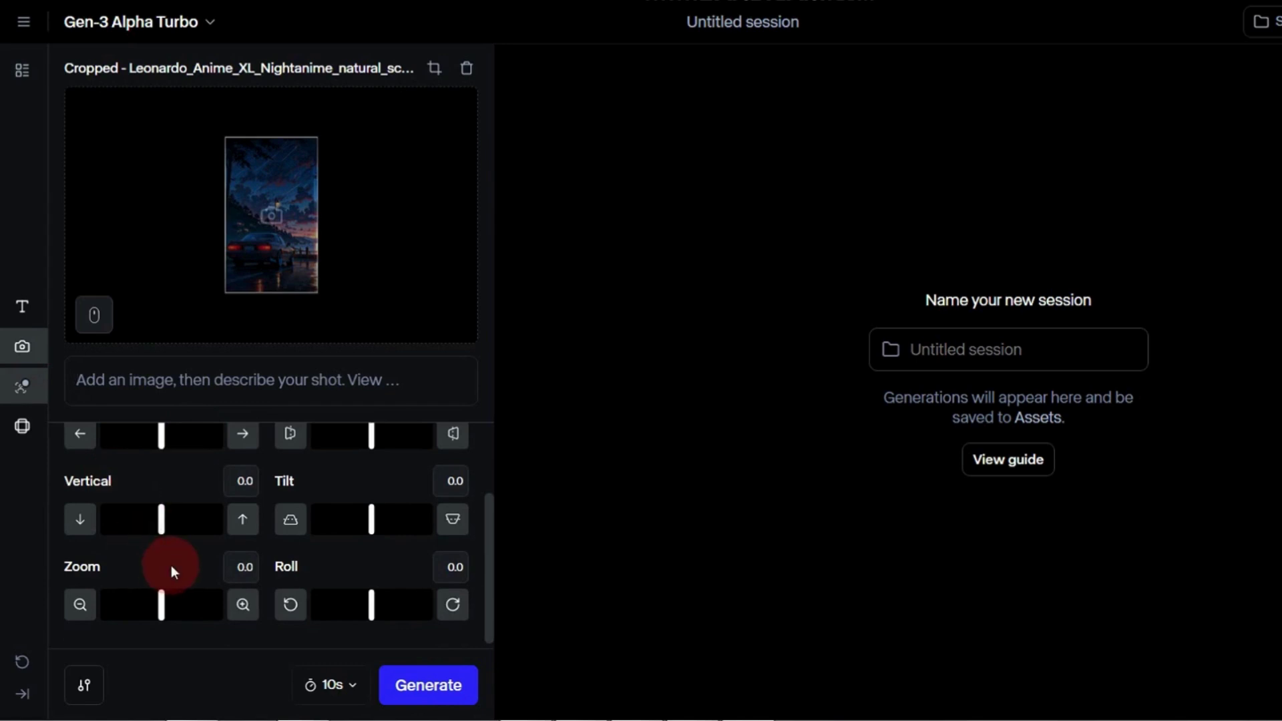
scroll(171, 565, up, 2)
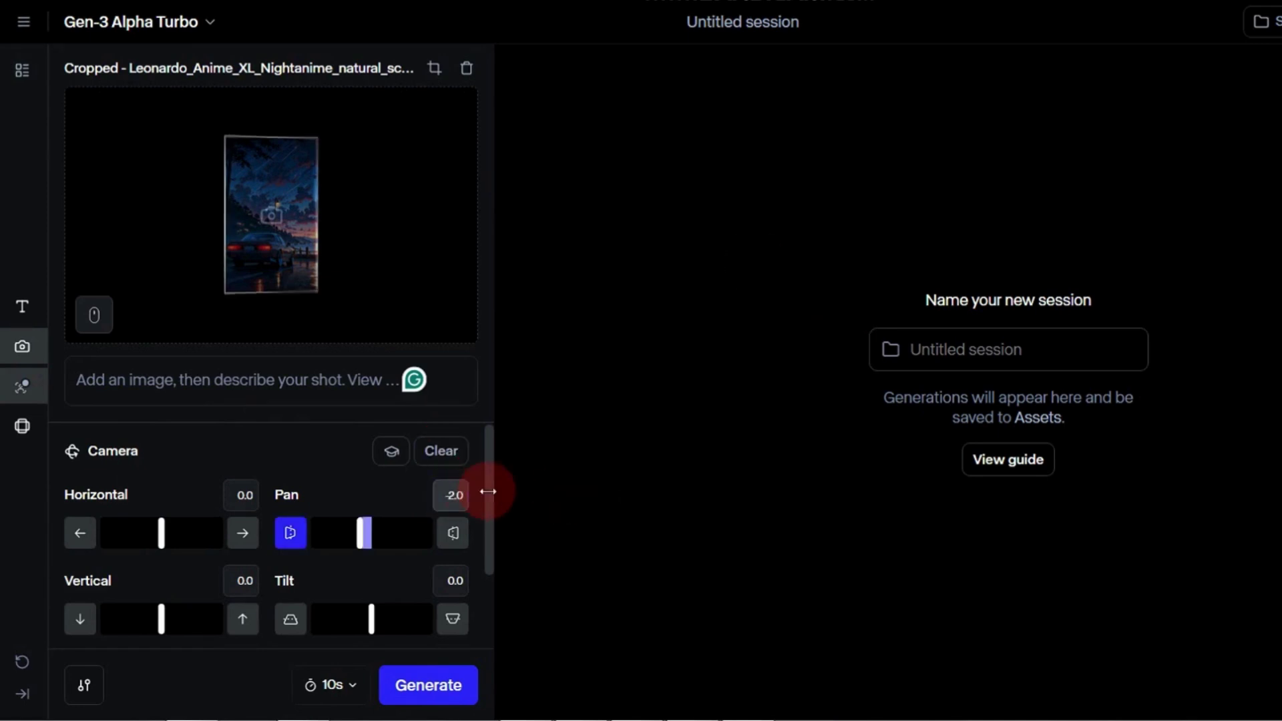
click(339, 694)
click(344, 605)
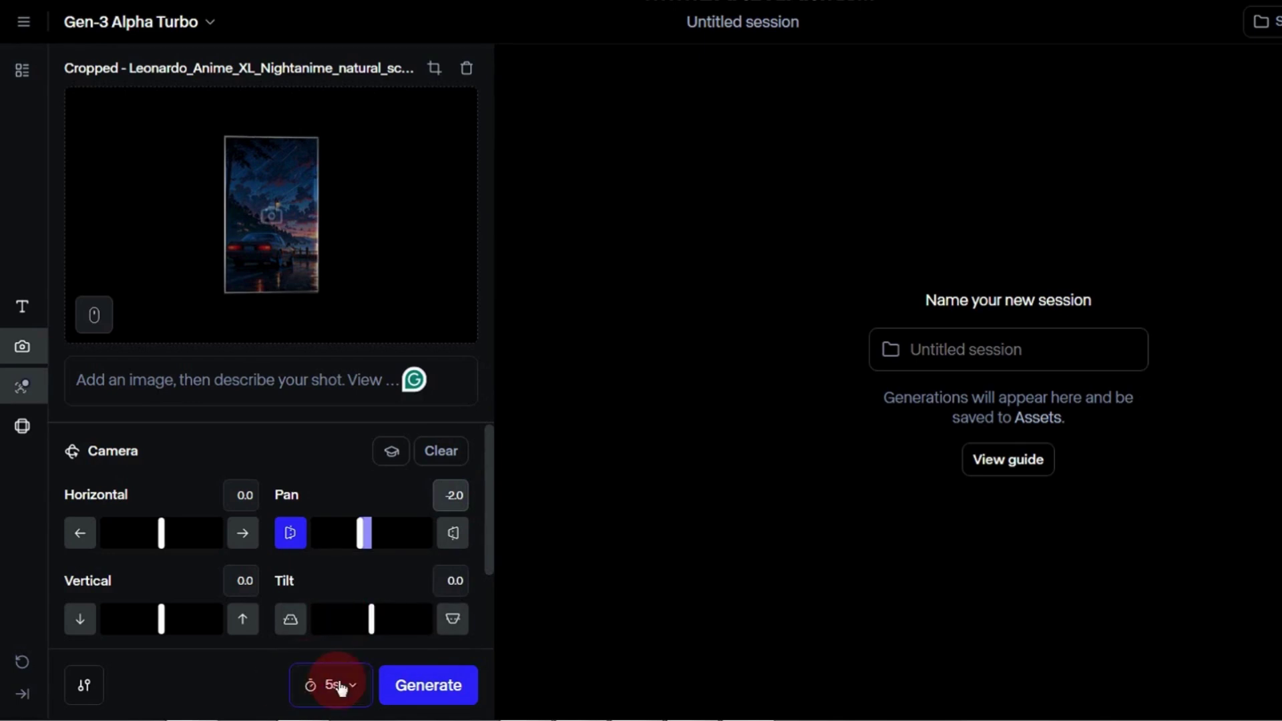
- Generate the 5-second car-by-the-lake clip and download the resulting video
click(442, 690)
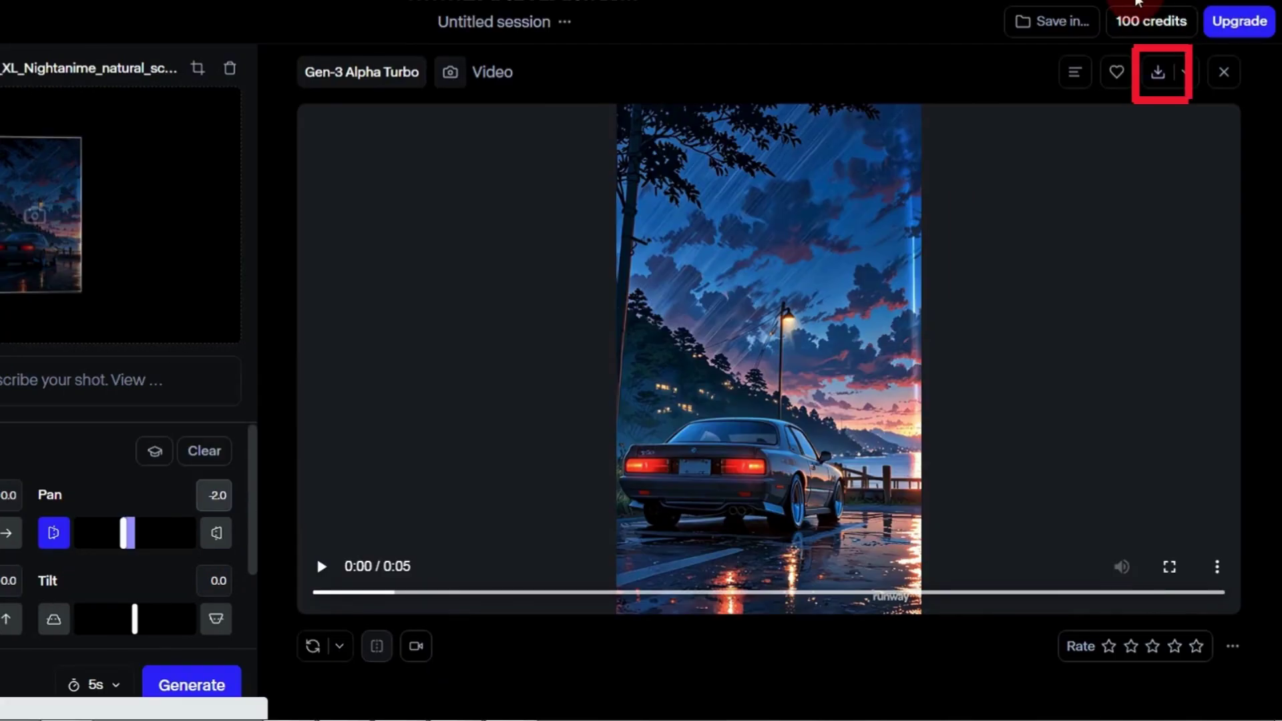
click(1158, 72)
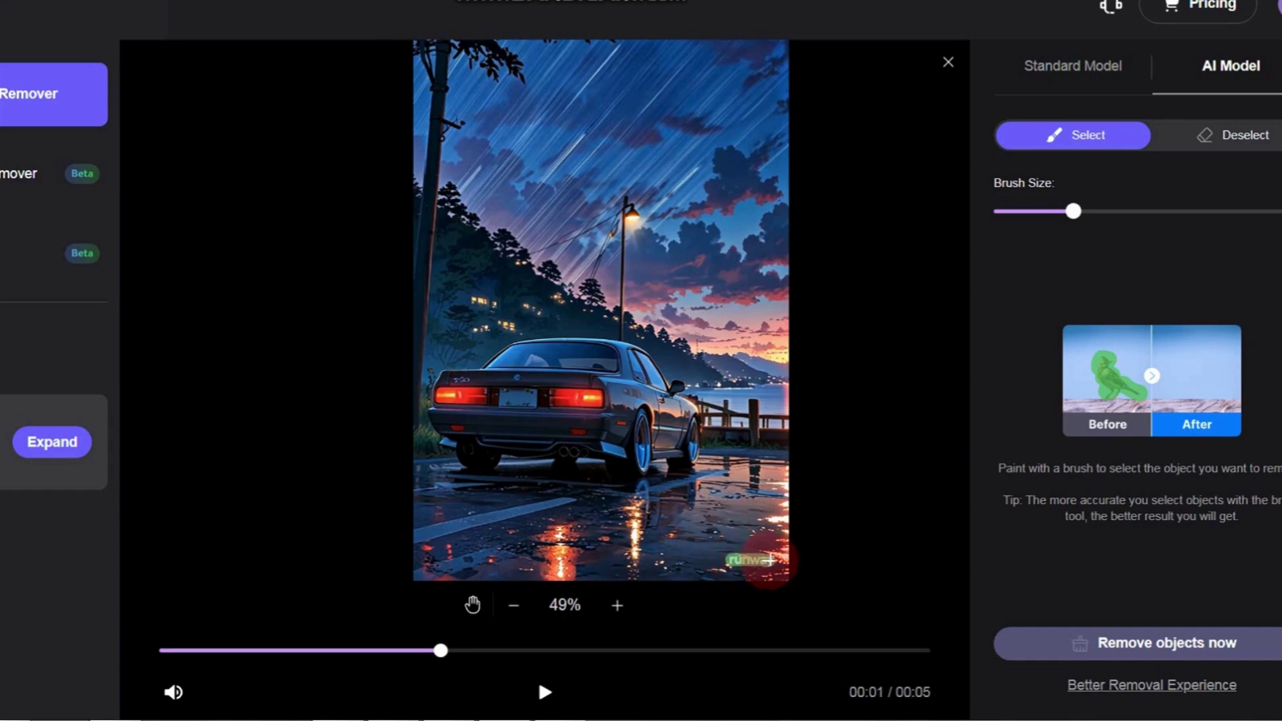
- Brush over the bottom-right runway watermark, remove it, and download the cleaned clip
drag(769, 560, 824, 411)
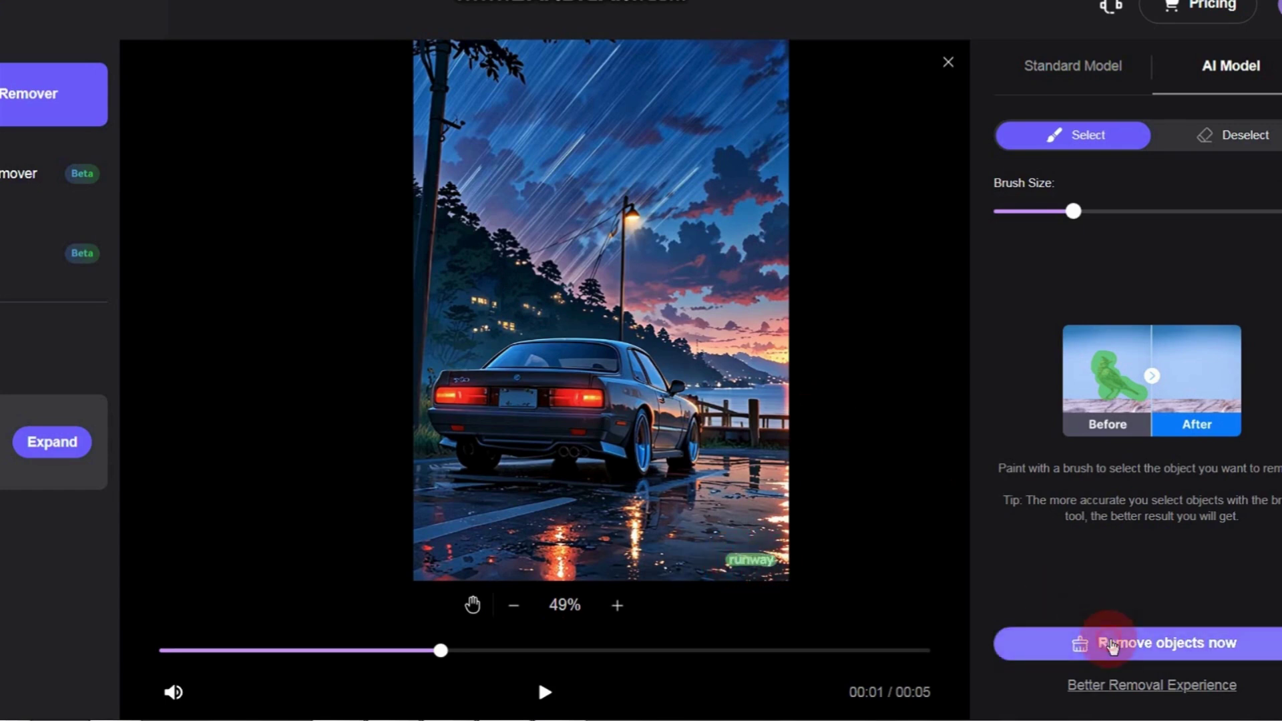
click(1111, 645)
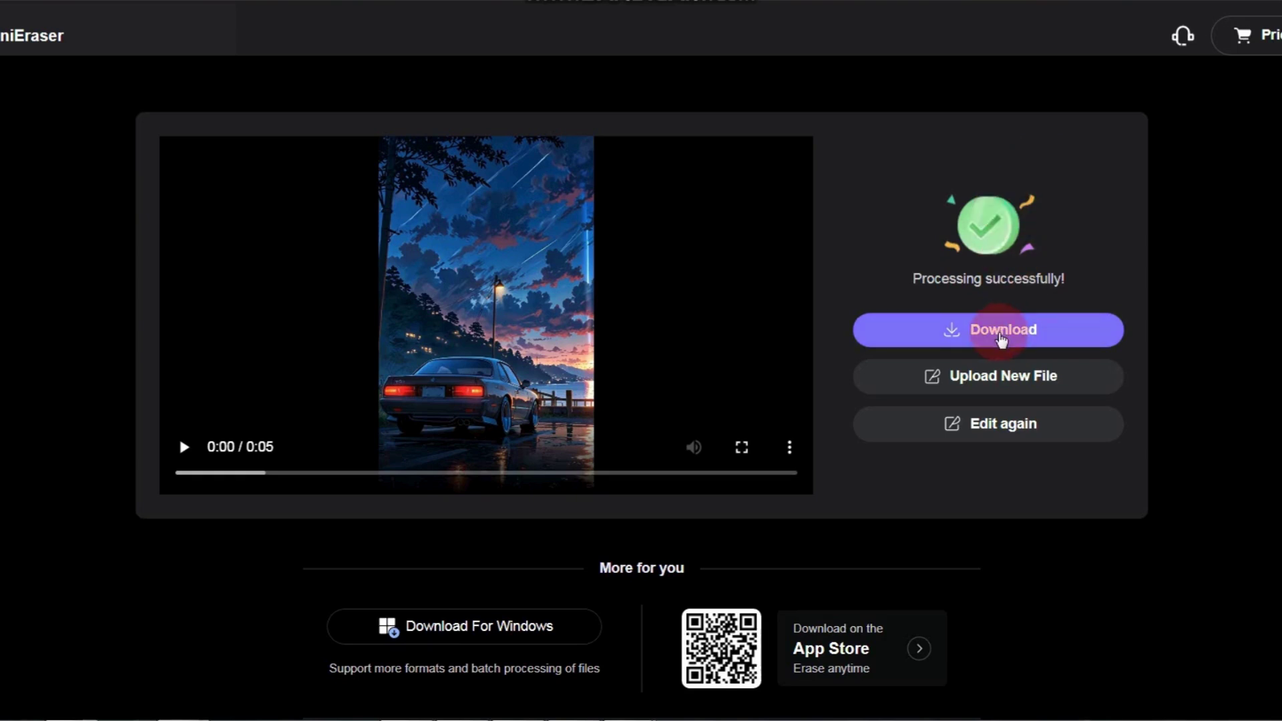
click(1000, 338)
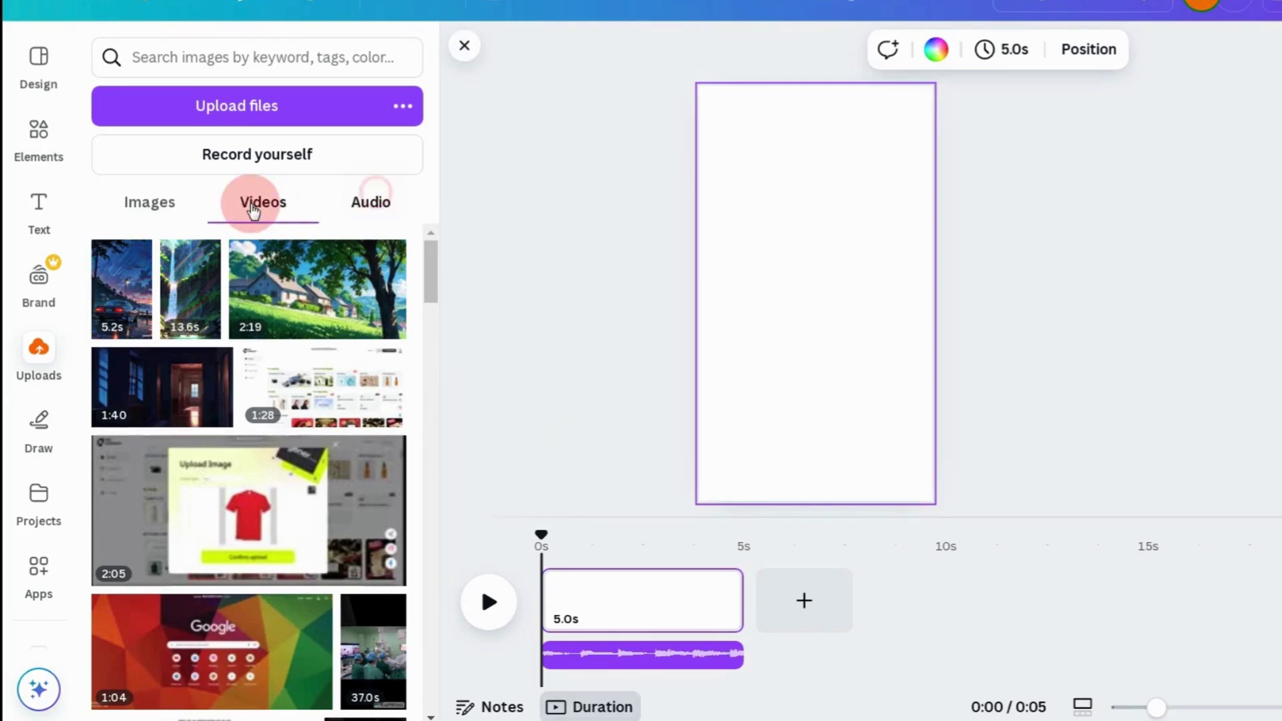
- Add the 5.2s car clip from Uploads and set it as the page background
click(252, 211)
click(127, 302)
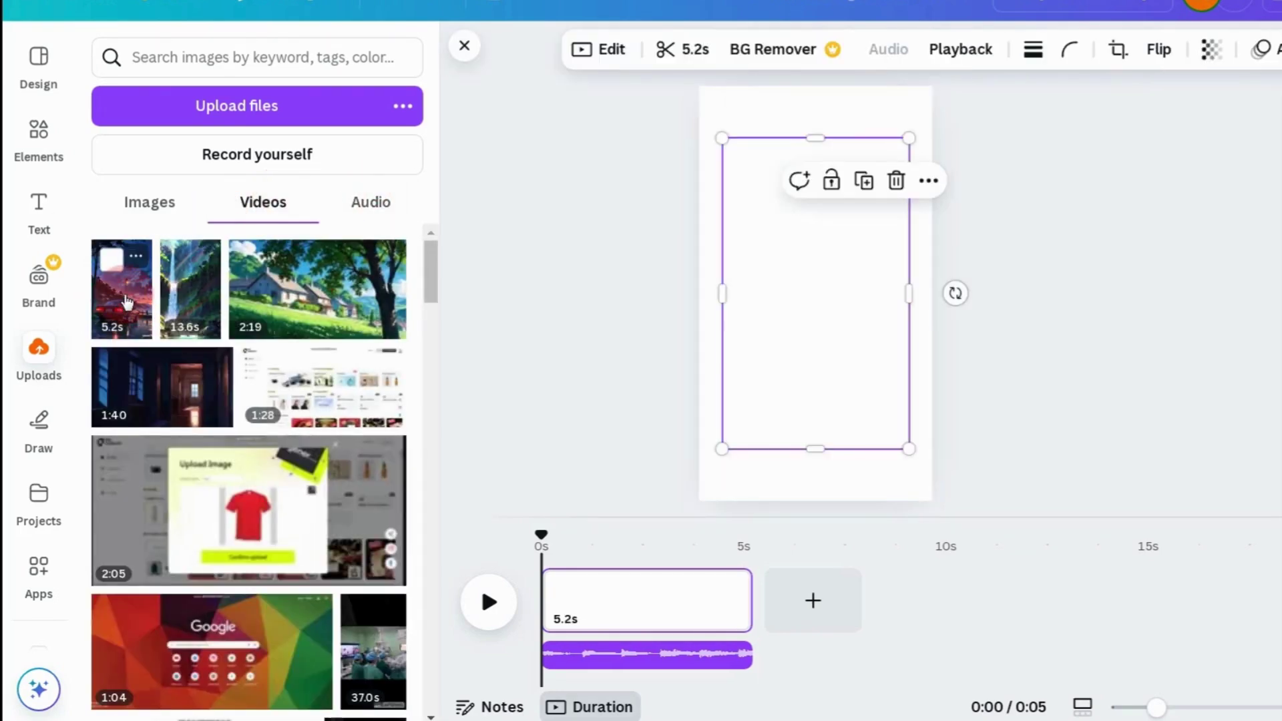
right_click(823, 306)
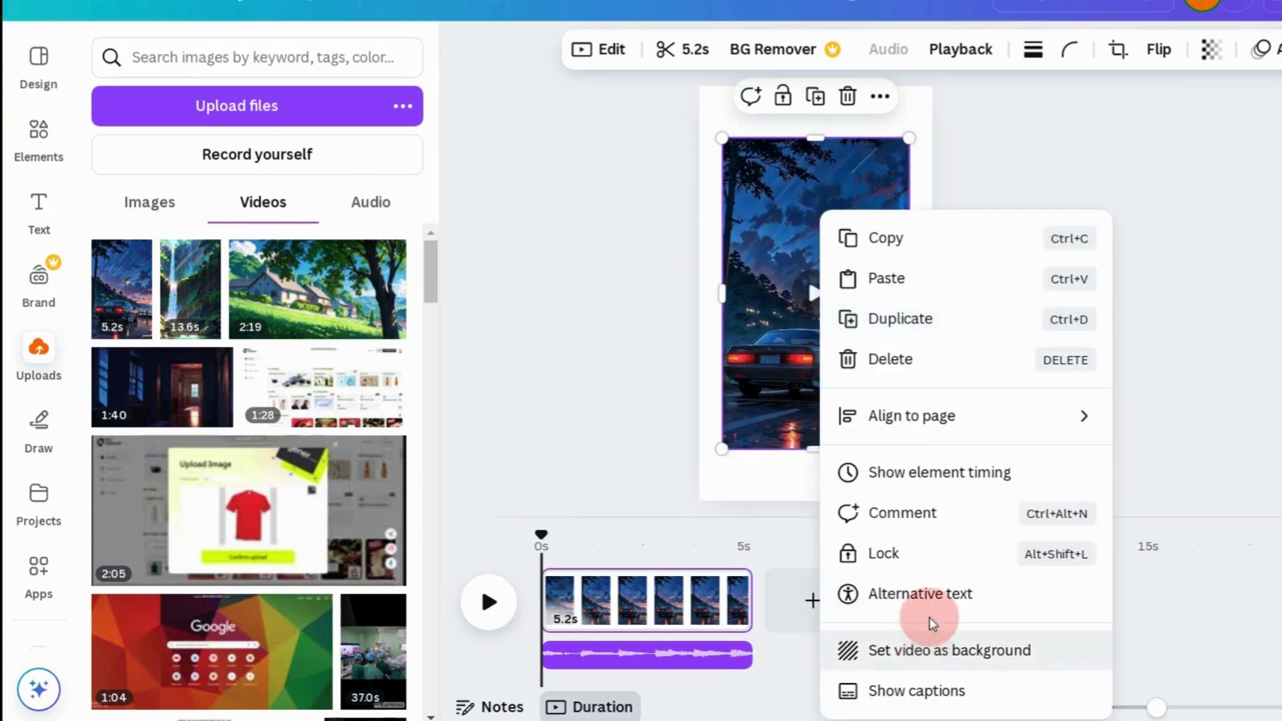
click(925, 647)
click(768, 351)
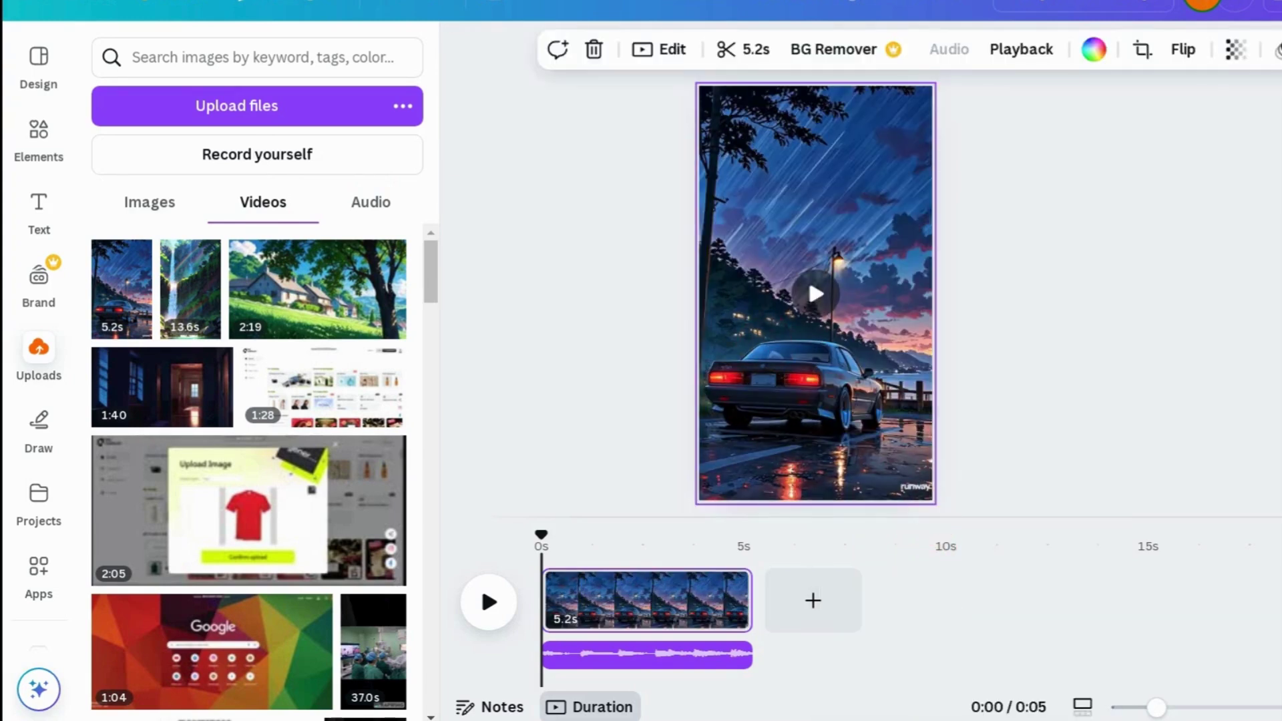
- Download the design as a 1080p MP4 video
click(1229, 27)
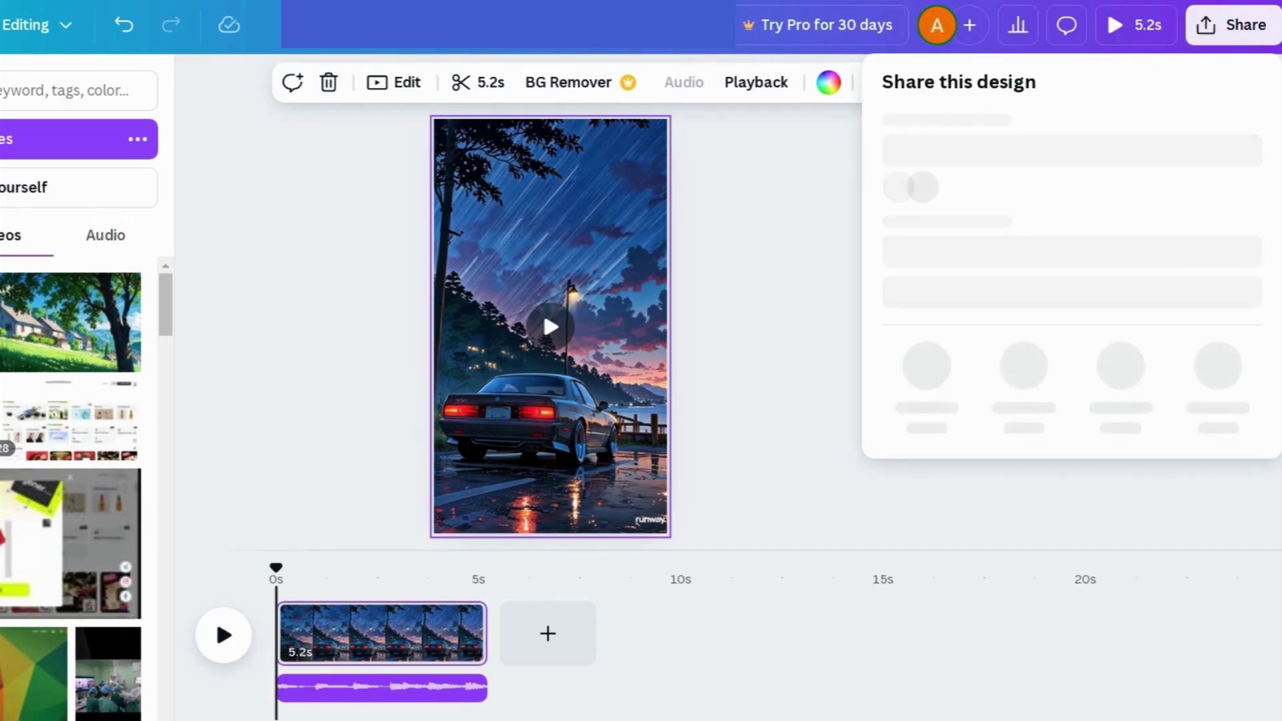
click(922, 444)
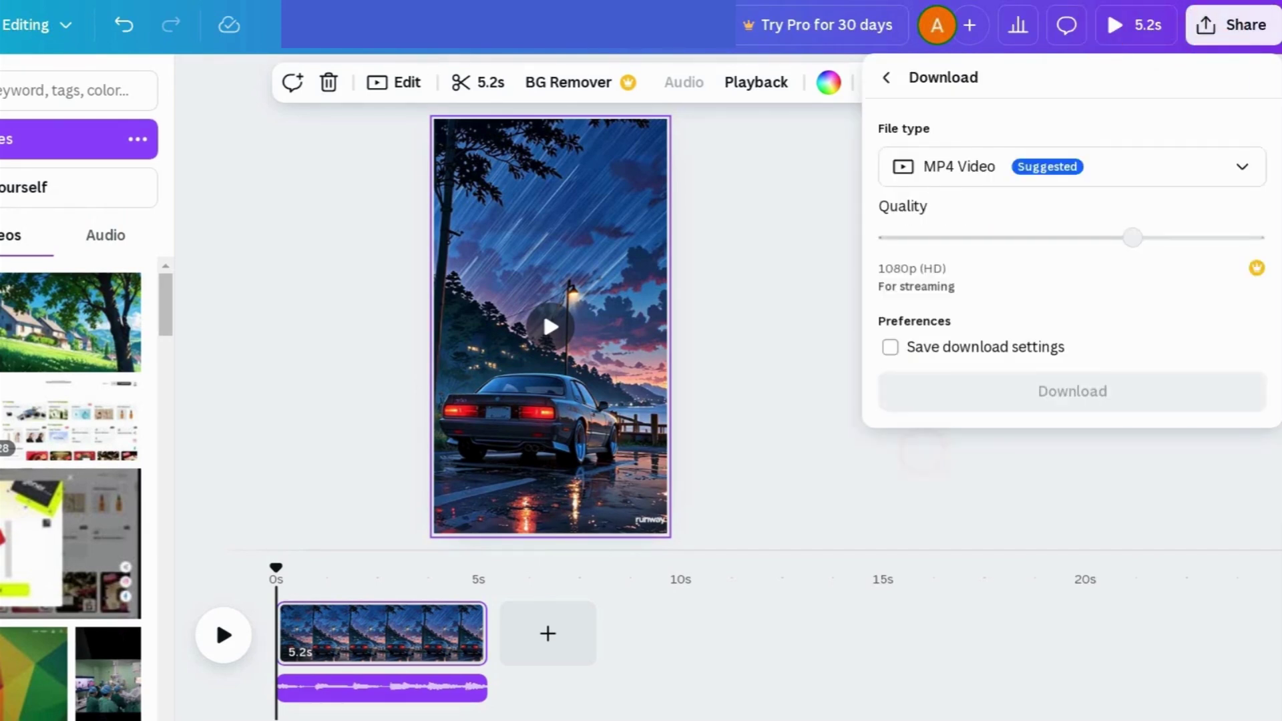
click(1088, 389)
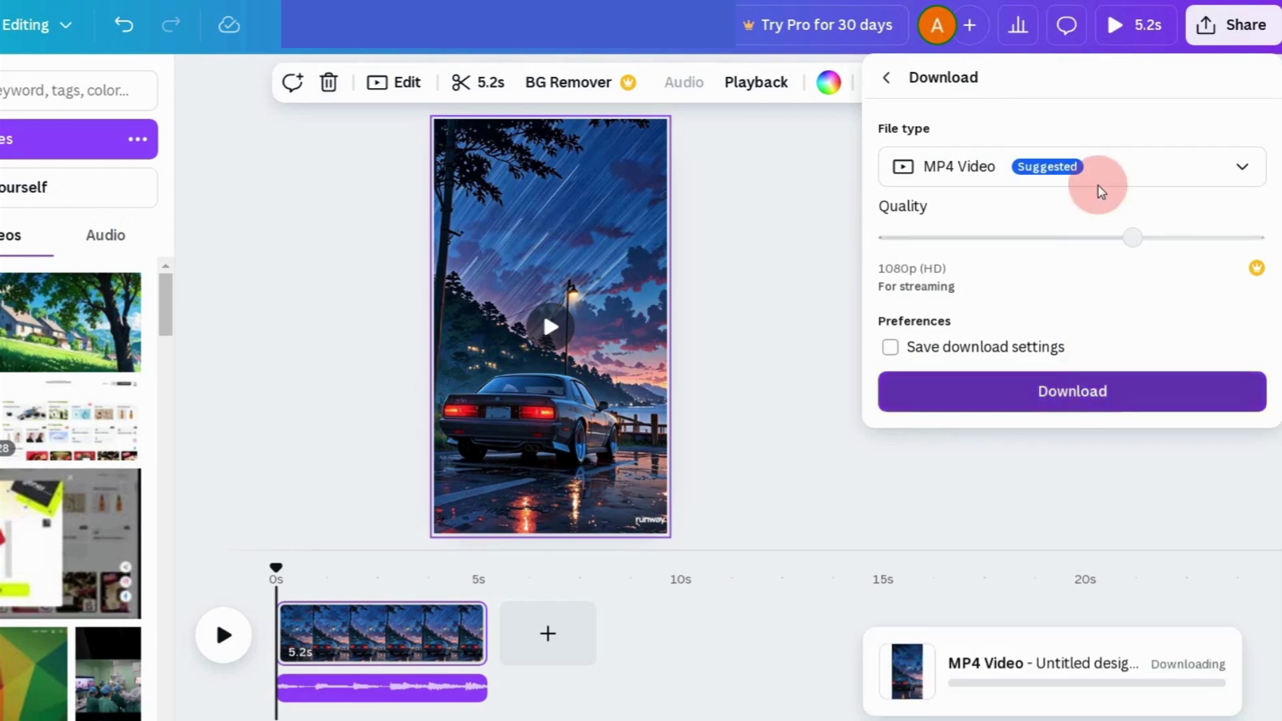